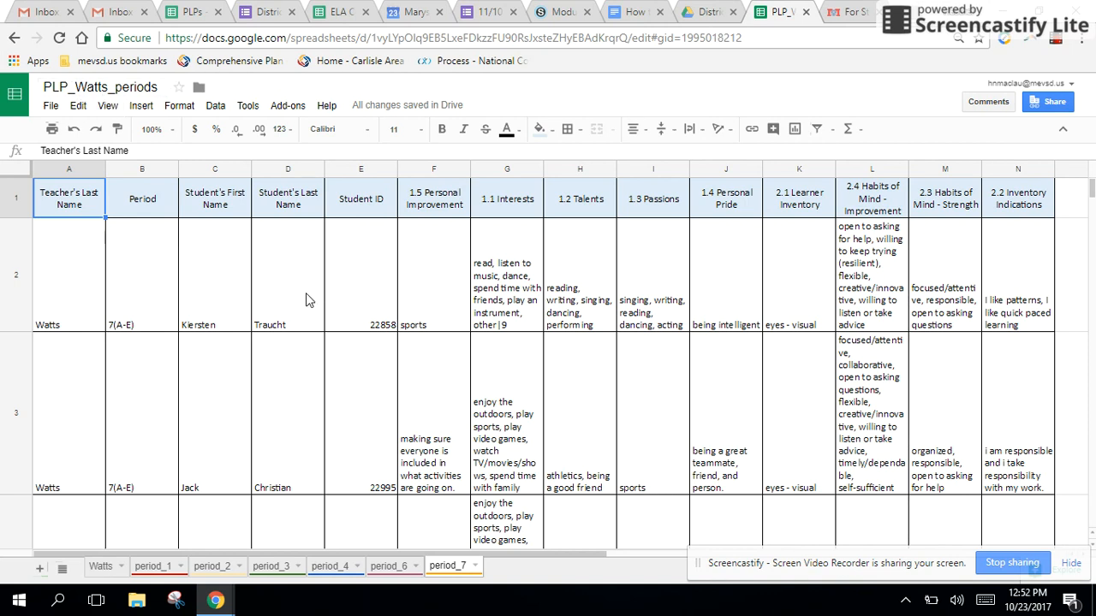
Review the full list of students from all periods on the first sheet.
{"action": "left_click", "coordinate": [103, 567]}
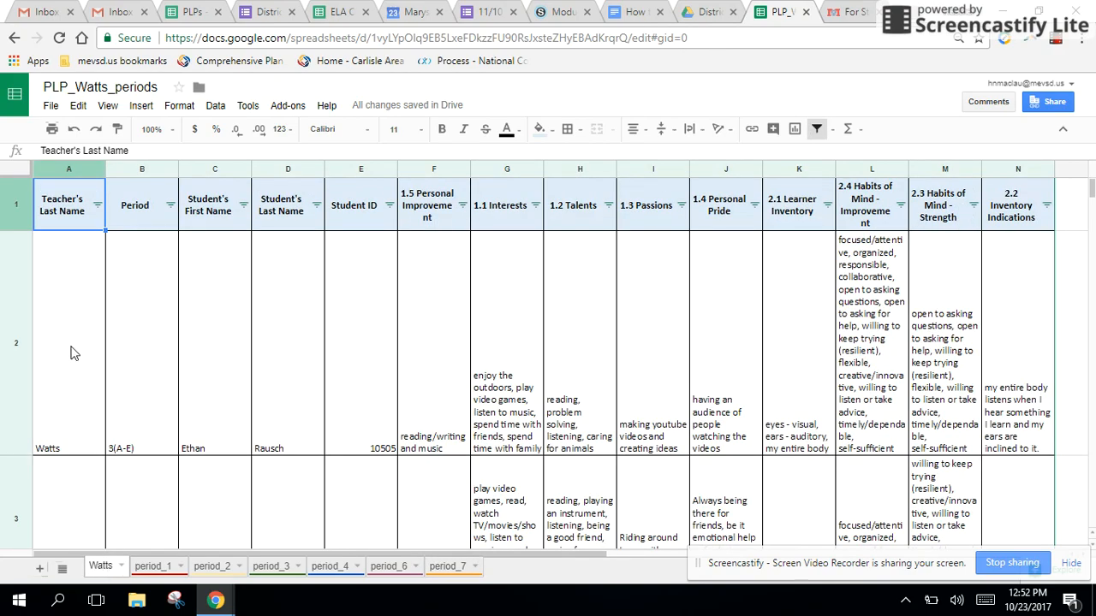
{"action": "scroll", "coordinate": [142, 485], "scroll_direction": "down", "scroll_amount": 20}
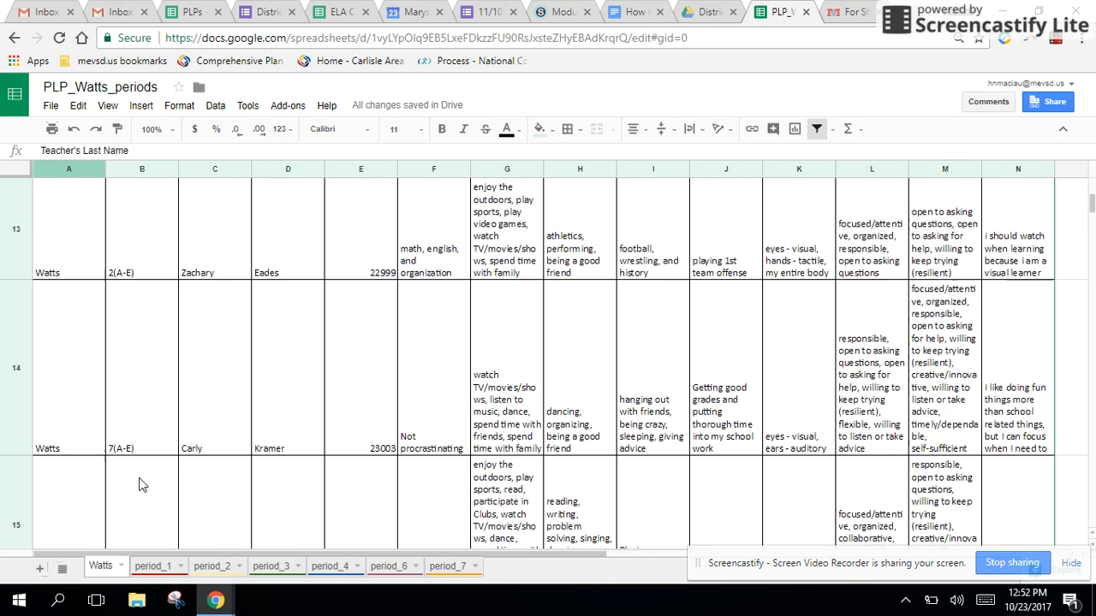
{"action": "scroll", "coordinate": [142, 486], "scroll_direction": "down", "scroll_amount": 20}
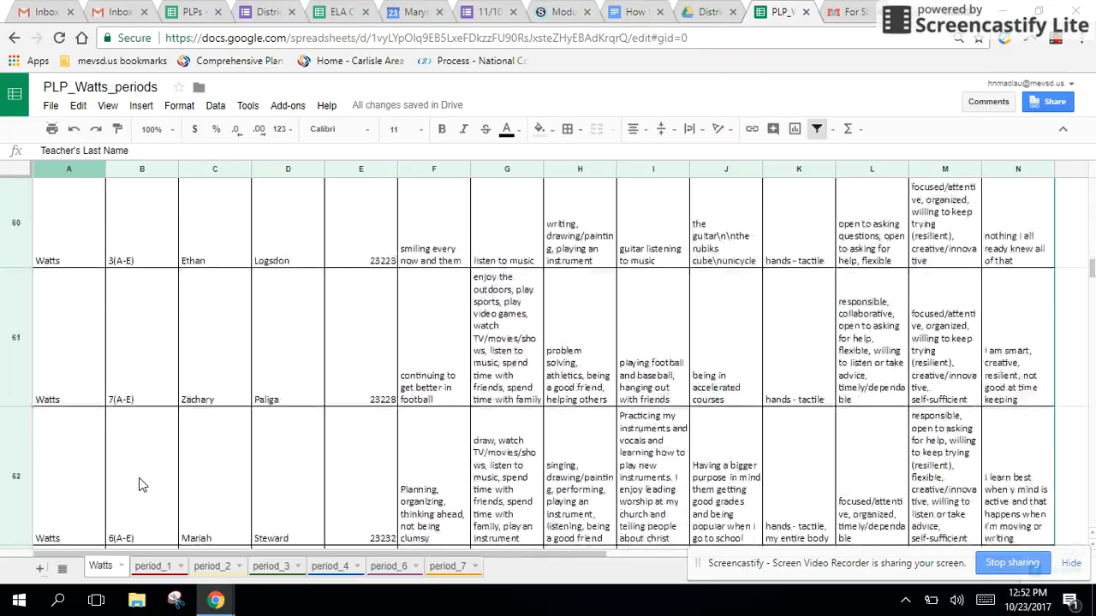
{"action": "scroll", "coordinate": [142, 485], "scroll_direction": "down", "scroll_amount": 20}
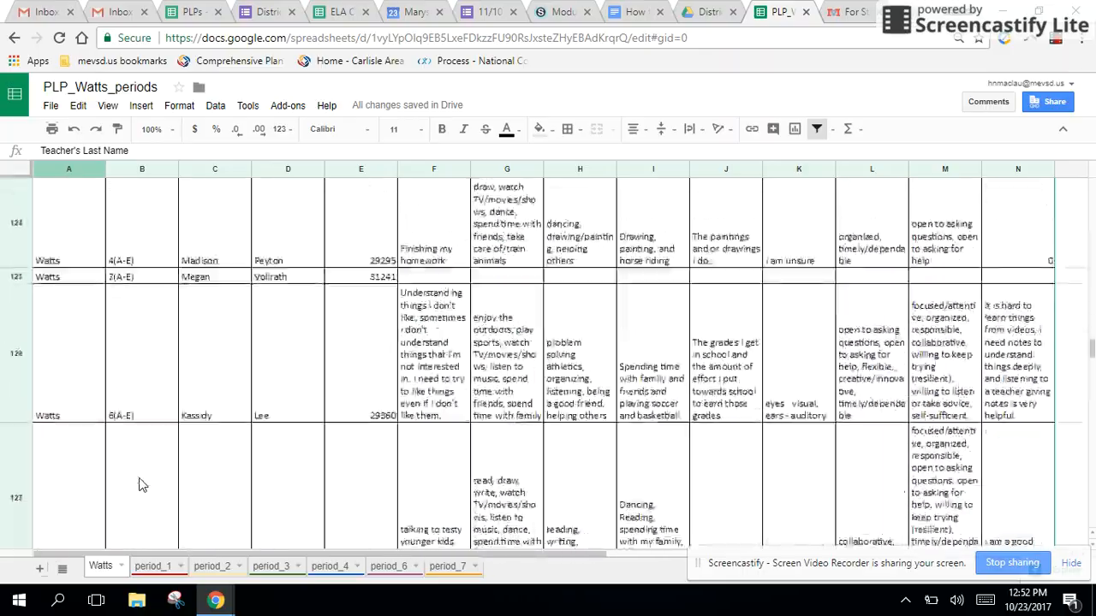
{"action": "scroll", "coordinate": [142, 485], "scroll_direction": "up", "scroll_amount": 20}
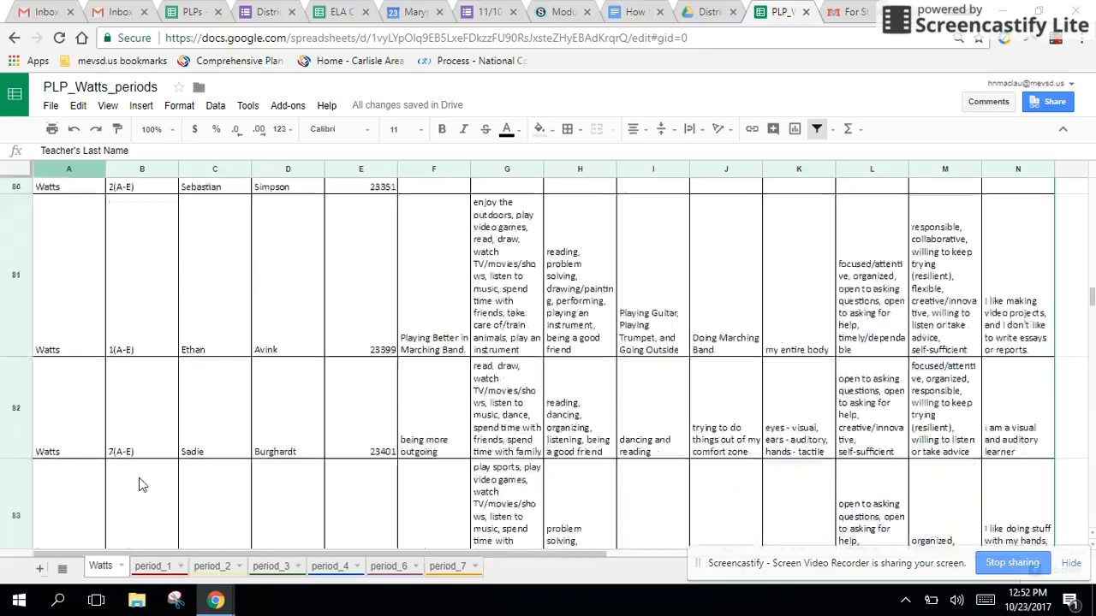
{"action": "scroll", "coordinate": [142, 485], "scroll_direction": "up", "scroll_amount": 2}
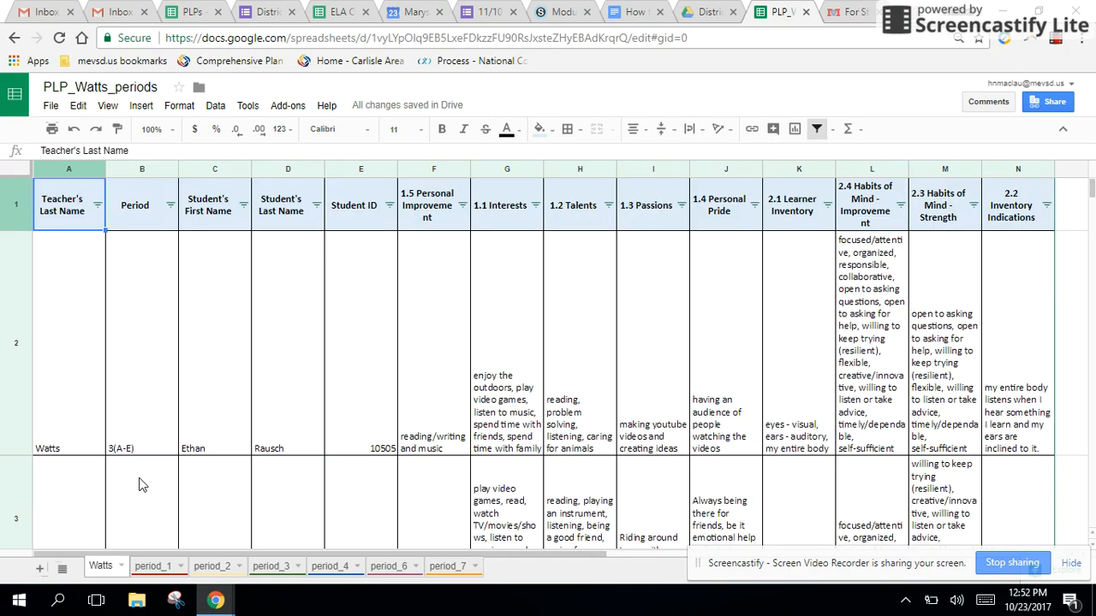
Look through the period_1, period_2 and period_3 sheets one after another.
{"action": "left_click", "coordinate": [154, 567]}
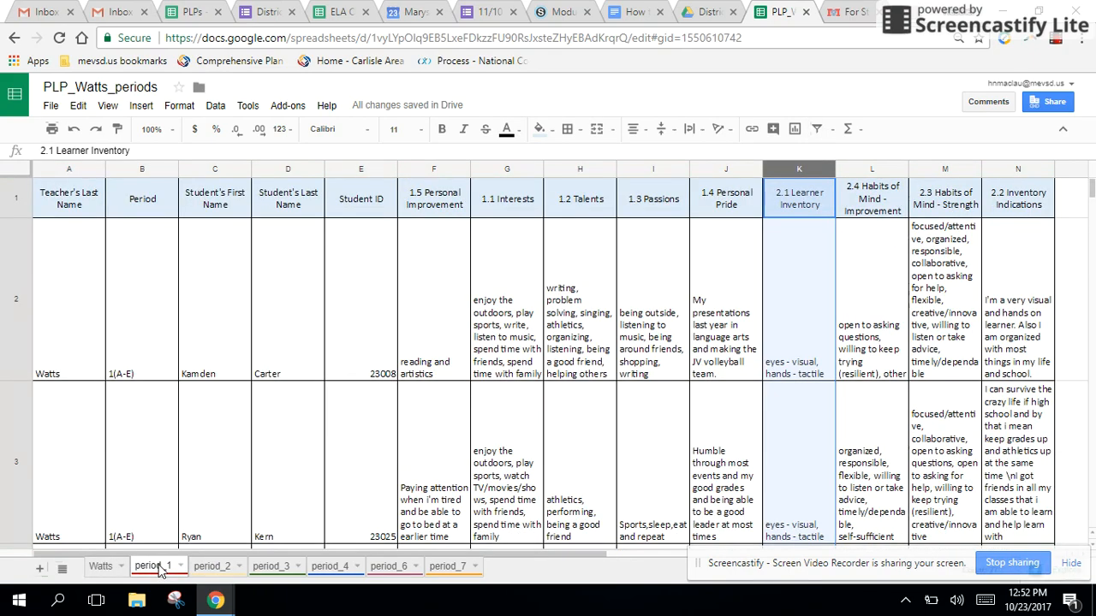
{"action": "left_click", "coordinate": [218, 573]}
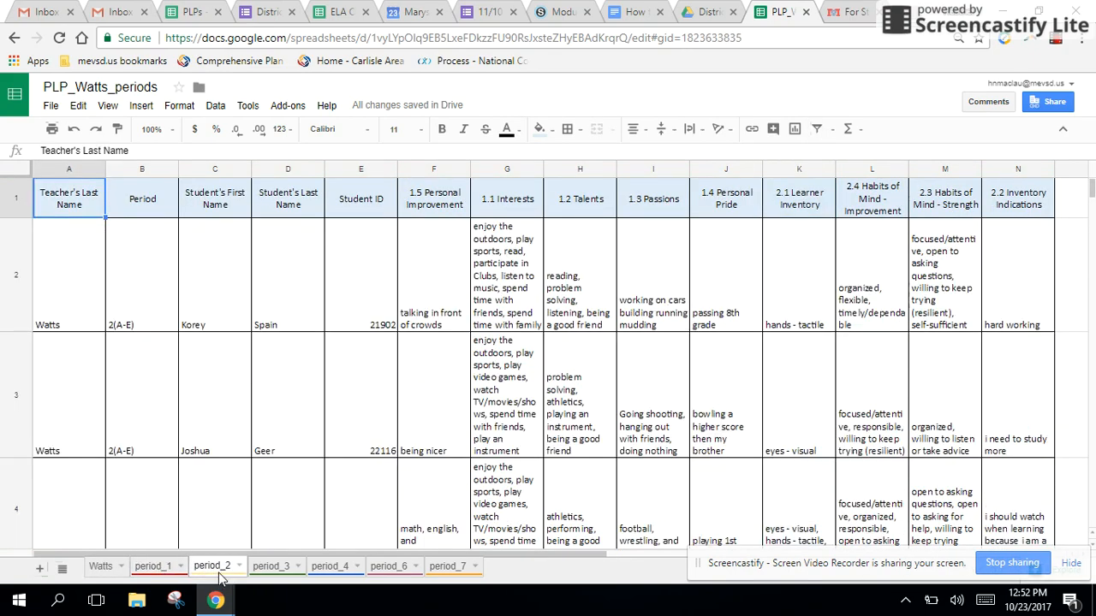
{"action": "left_click", "coordinate": [267, 573]}
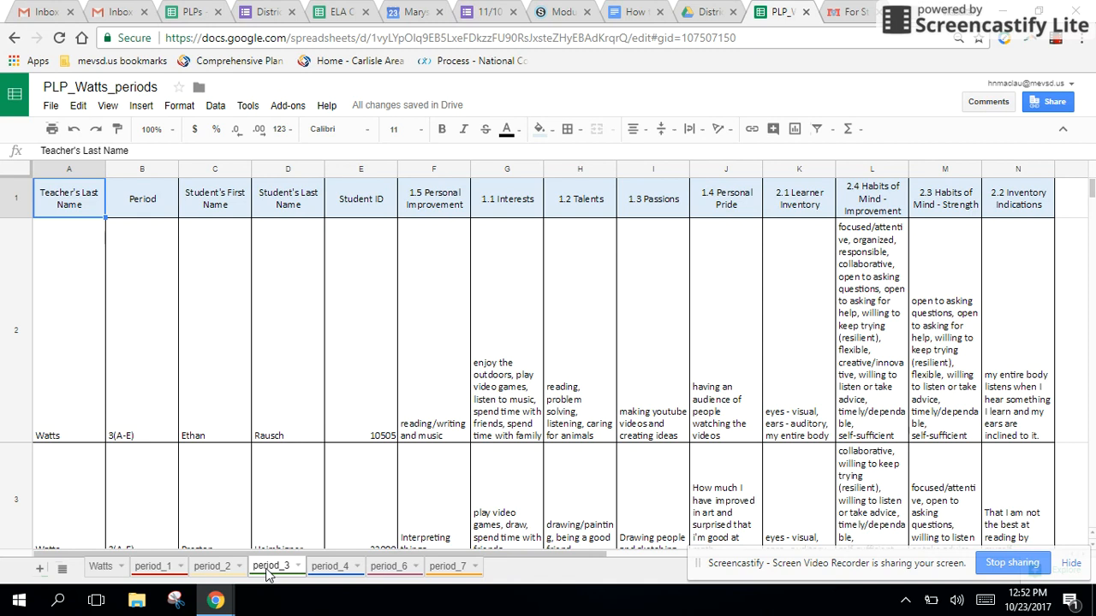
Hide the period_2, period_3, period_4, period_6 and period_7 sheets and check them in the list of all sheets.
{"action": "left_click", "coordinate": [218, 570]}
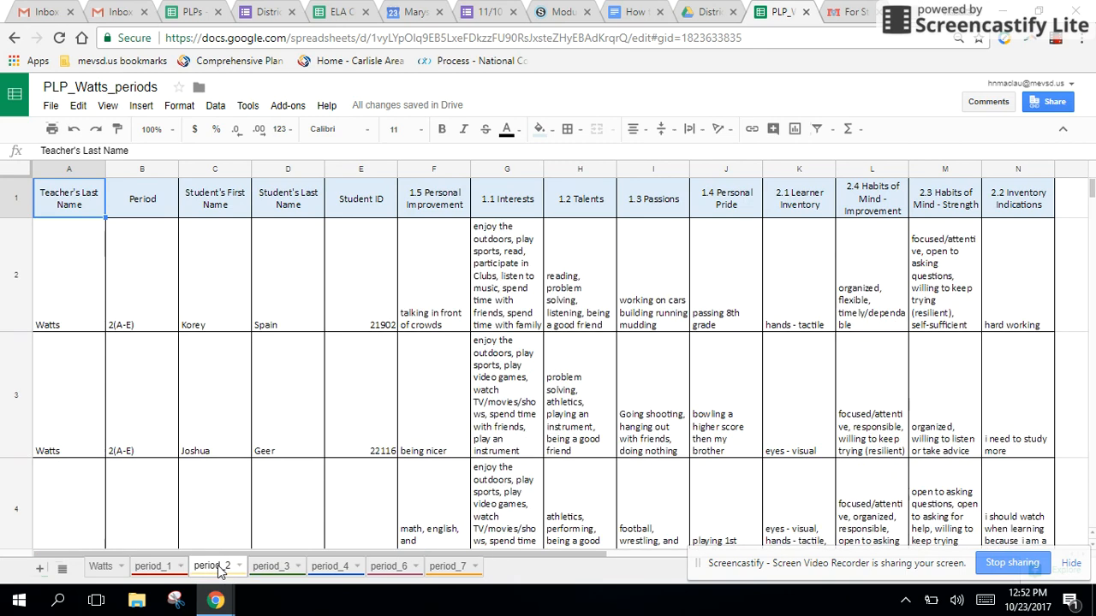
{"action": "right_click", "coordinate": [220, 571]}
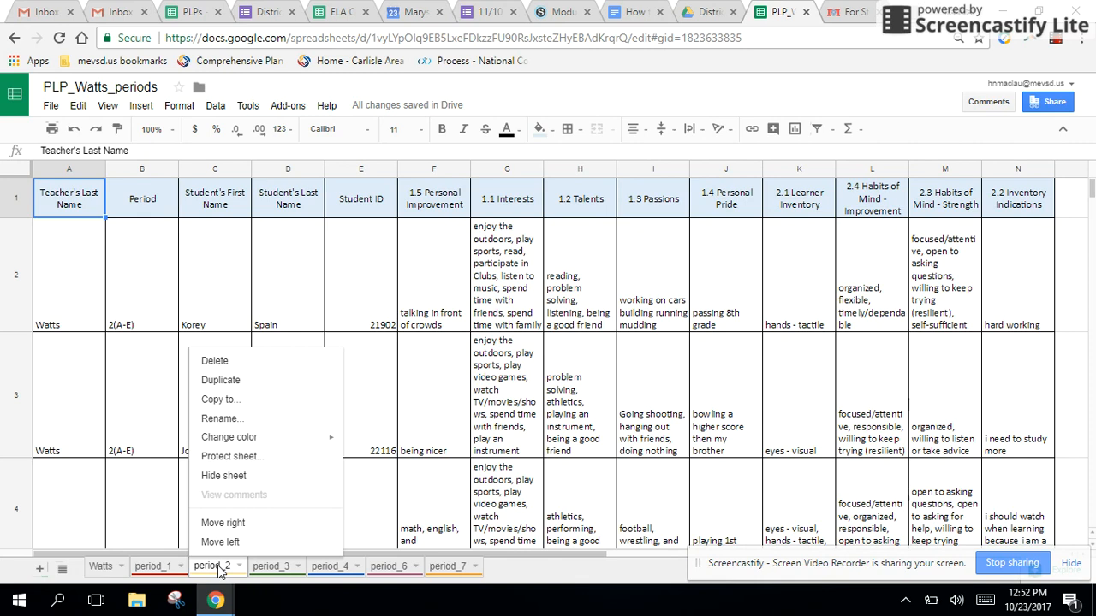
{"action": "left_click", "coordinate": [230, 475]}
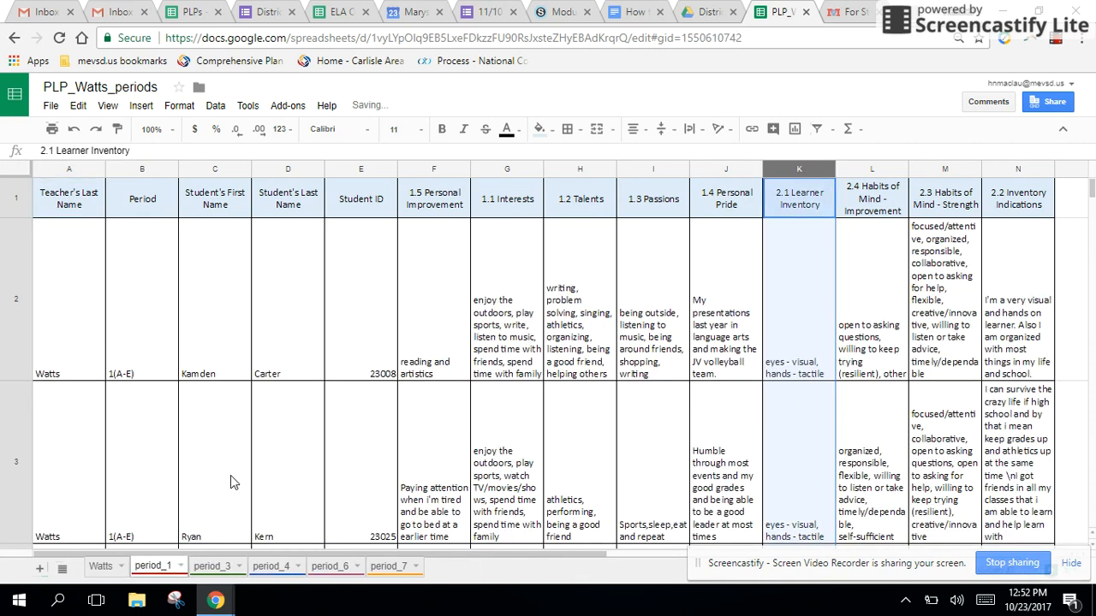
{"action": "right_click", "coordinate": [233, 571]}
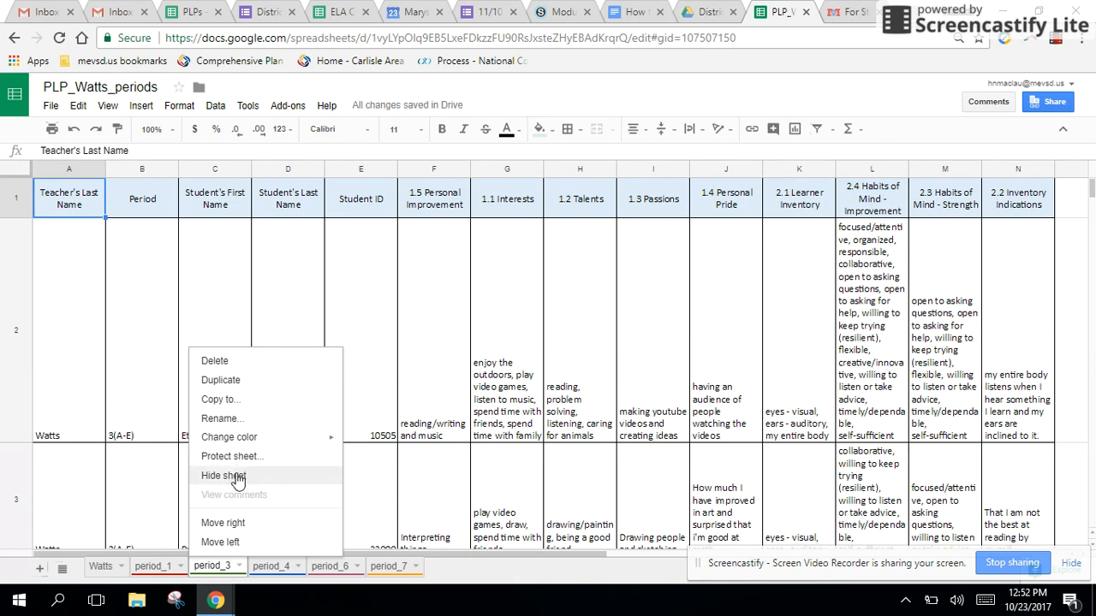
{"action": "left_click", "coordinate": [238, 479]}
{"action": "right_click", "coordinate": [216, 570]}
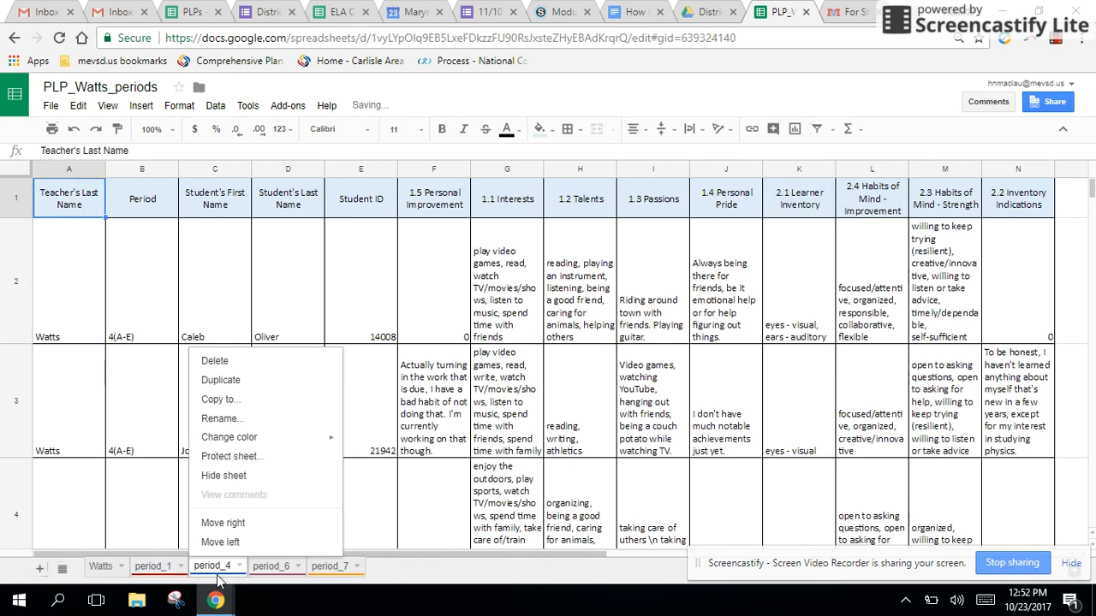
{"action": "left_click", "coordinate": [222, 477]}
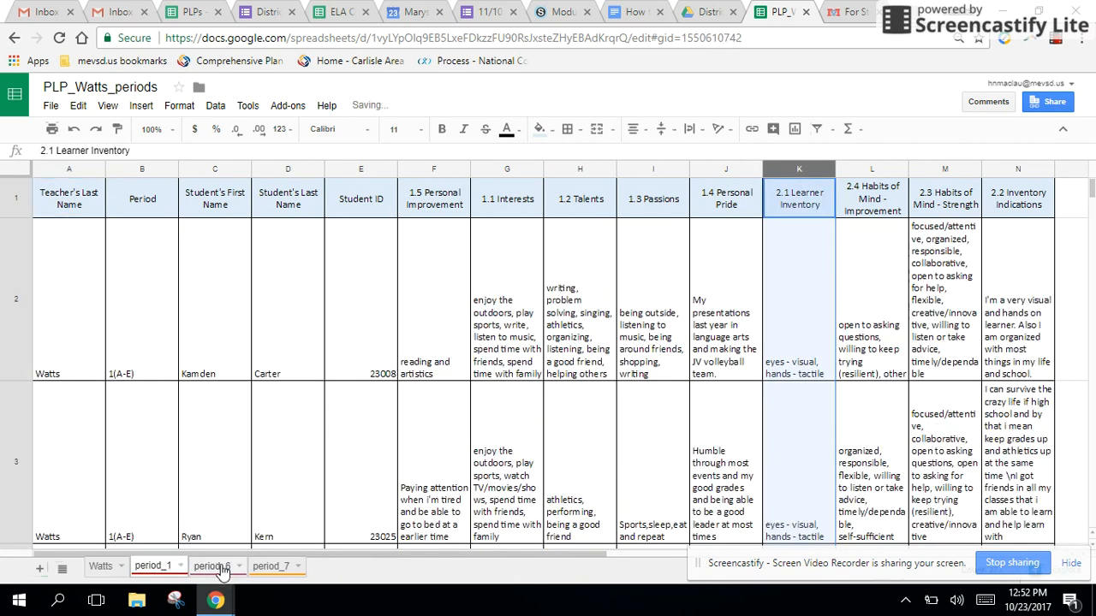
{"action": "right_click", "coordinate": [221, 570]}
{"action": "left_click", "coordinate": [227, 475]}
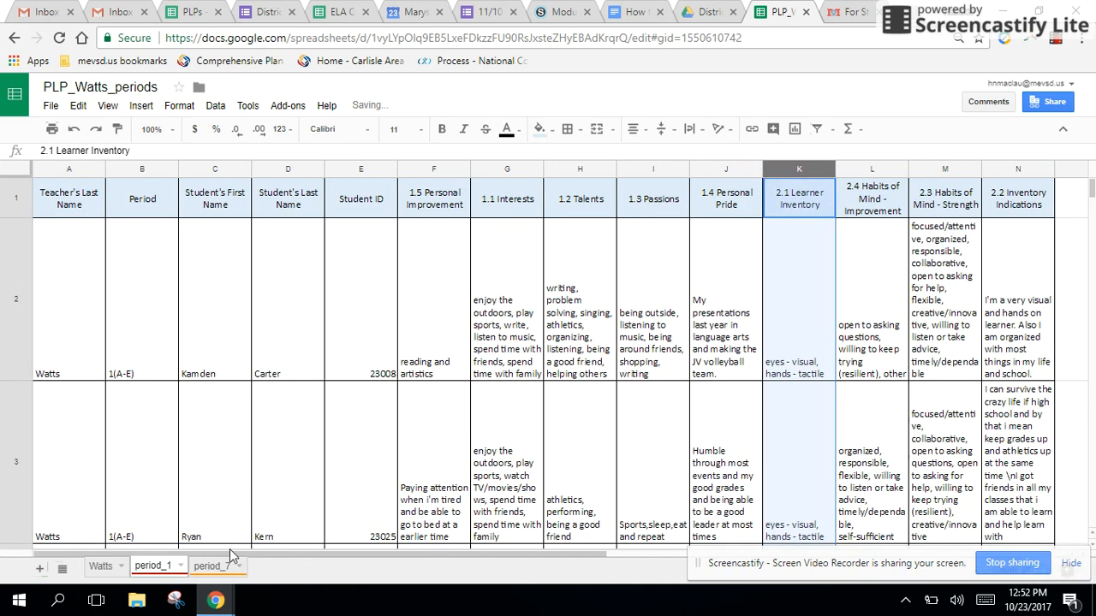
{"action": "right_click", "coordinate": [225, 569]}
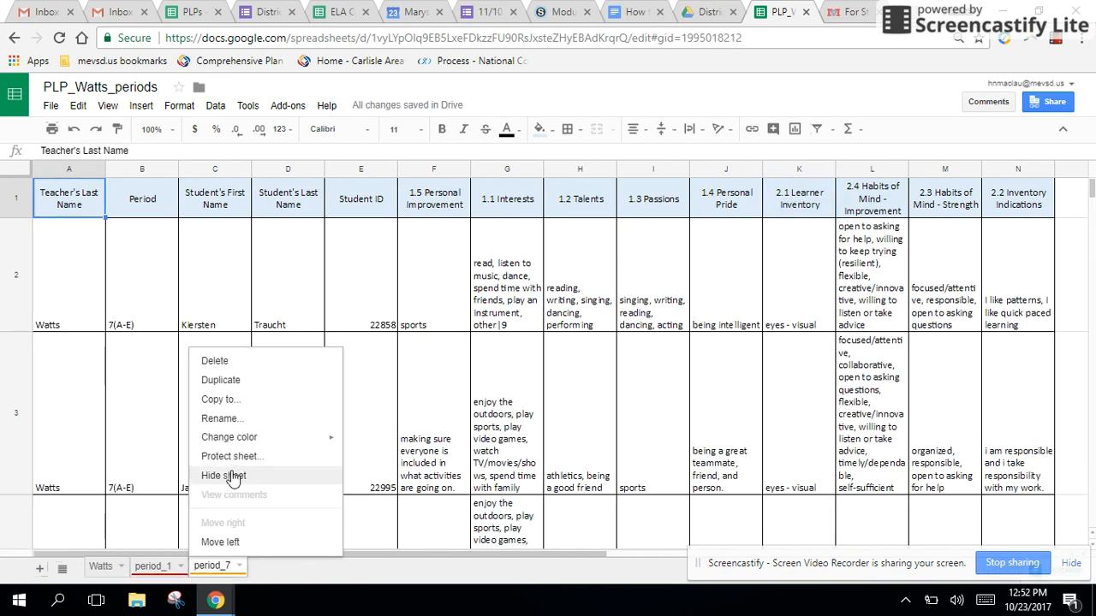
{"action": "left_click", "coordinate": [231, 476]}
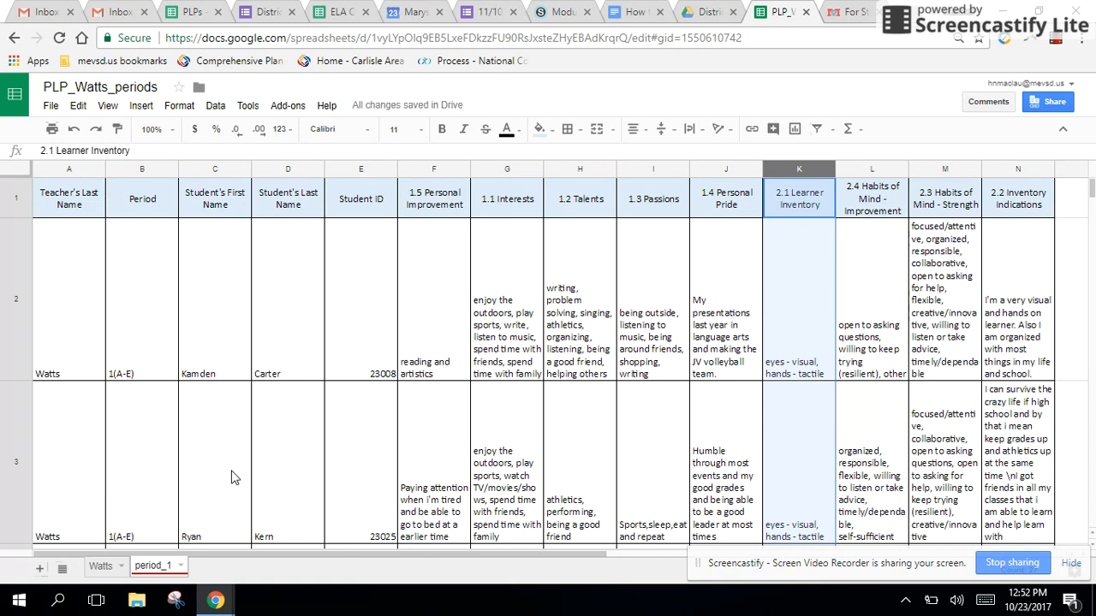
{"action": "left_click", "coordinate": [63, 571]}
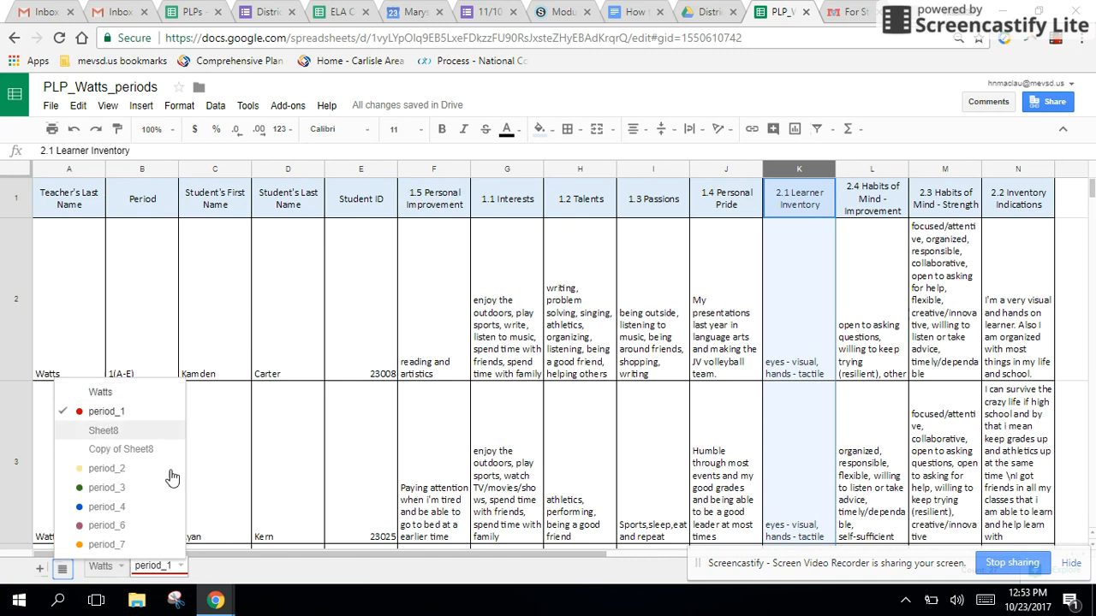
{"action": "left_click", "coordinate": [219, 574]}
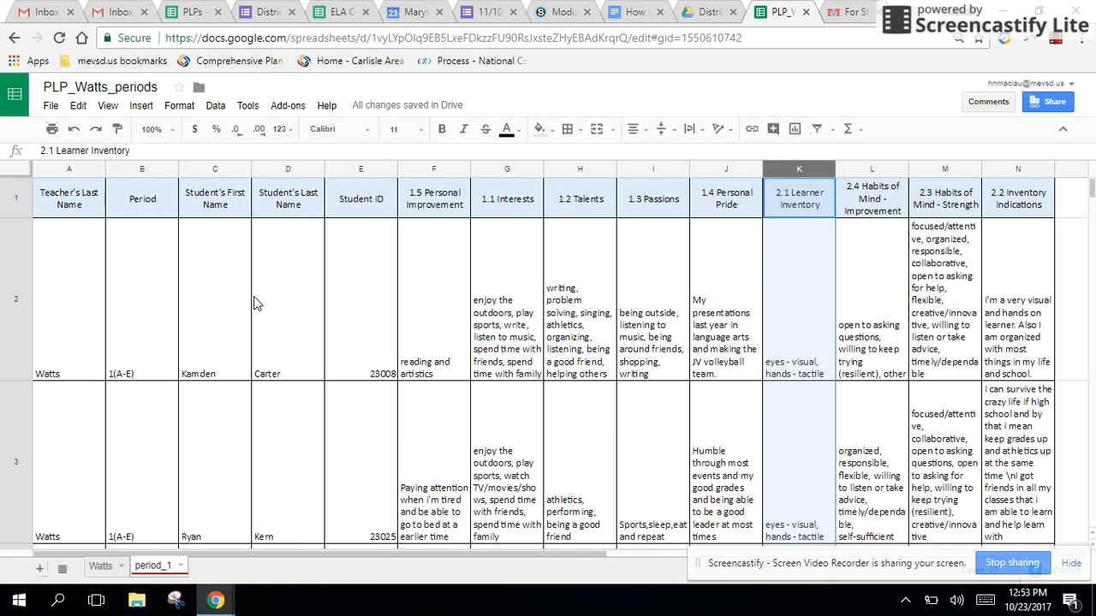
Duplicate the period_1 sheet and compare the original with its copy.
{"action": "right_click", "coordinate": [154, 572]}
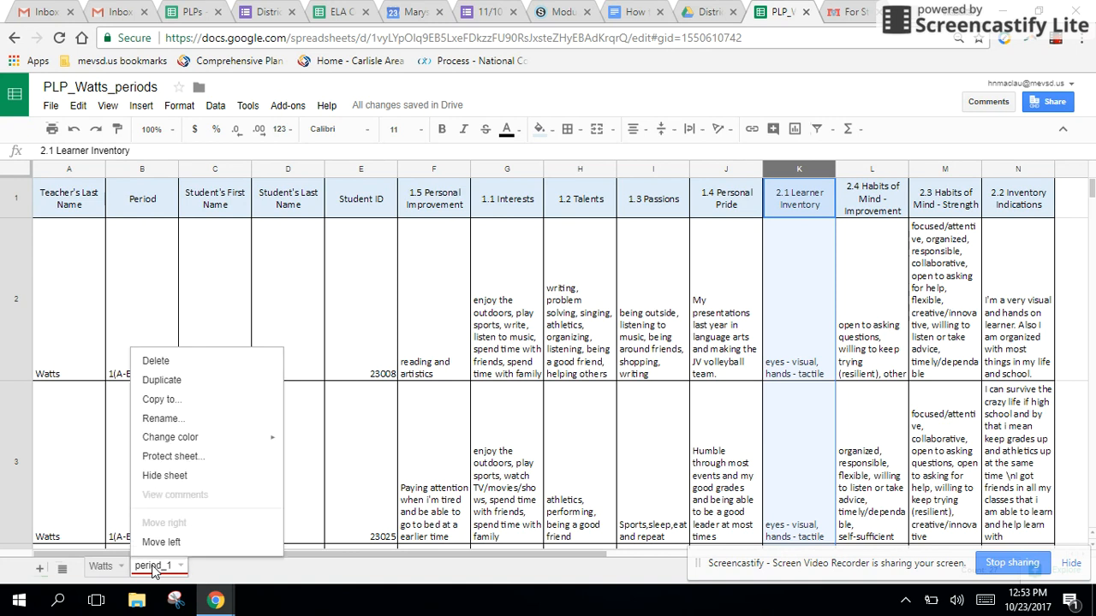
{"action": "left_click", "coordinate": [170, 391]}
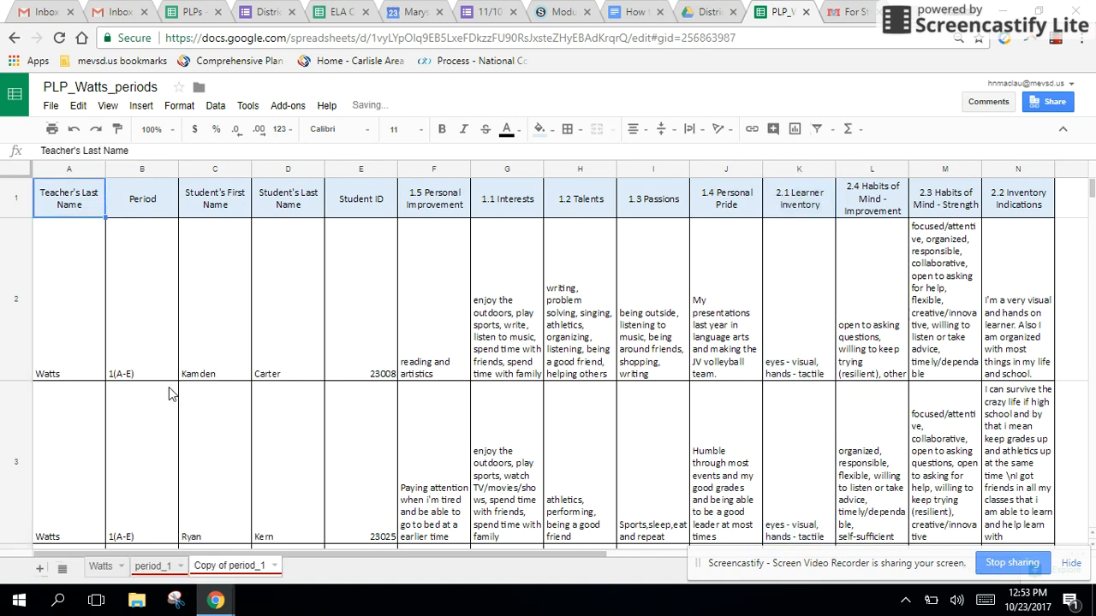
{"action": "left_click", "coordinate": [157, 570]}
{"action": "left_click", "coordinate": [236, 573]}
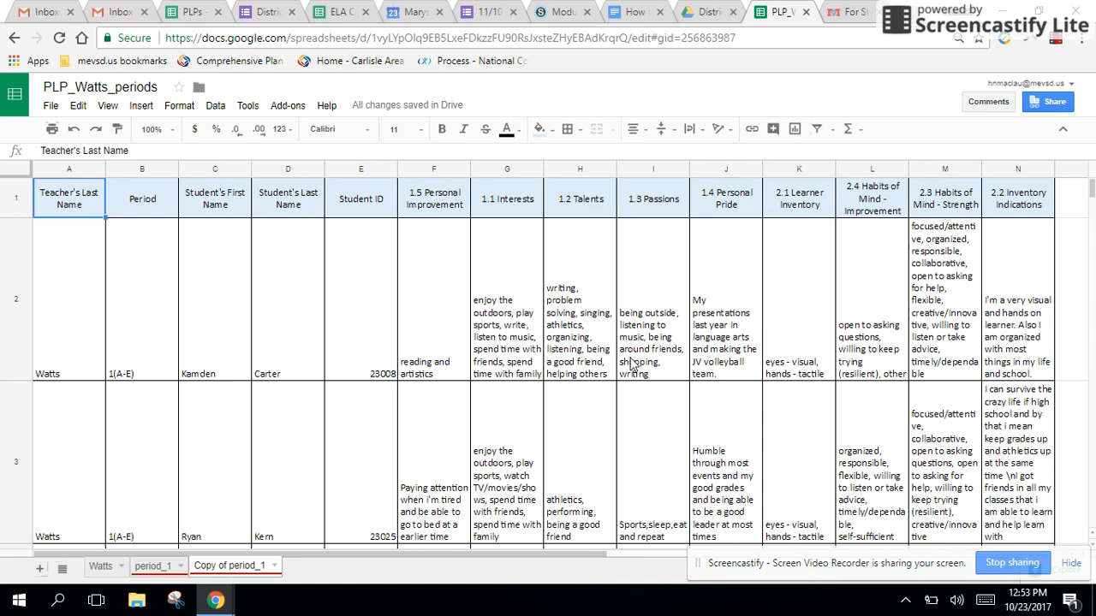
Delete the Teacher's Last Name and Period columns from the copy of period_1.
{"action": "scroll", "coordinate": [631, 364], "scroll_direction": "right", "scroll_amount": 5}
{"action": "scroll", "coordinate": [633, 365], "scroll_direction": "left", "scroll_amount": 5}
{"action": "left_click", "coordinate": [69, 164]}
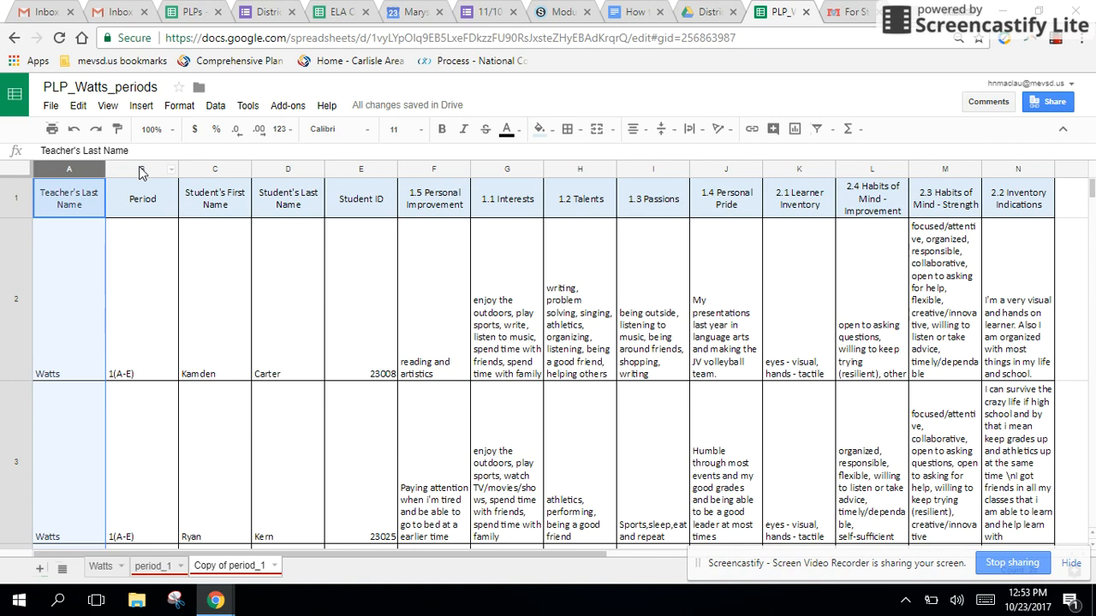
{"action": "left_click", "coordinate": [138, 165], "text": "ctrl"}
{"action": "right_click", "coordinate": [141, 169]}
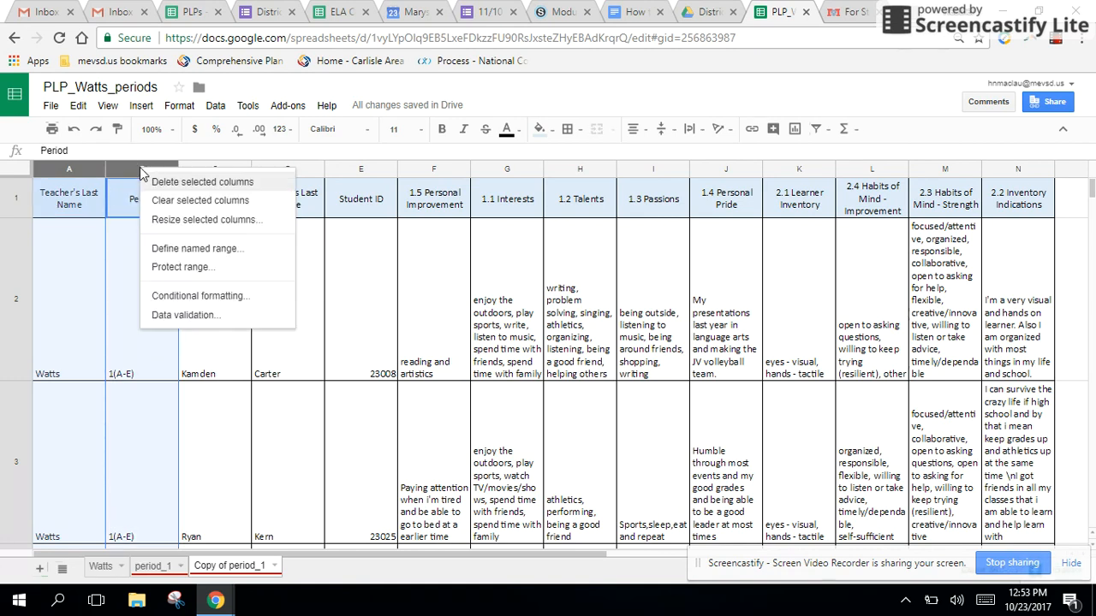
{"action": "left_click", "coordinate": [172, 182]}
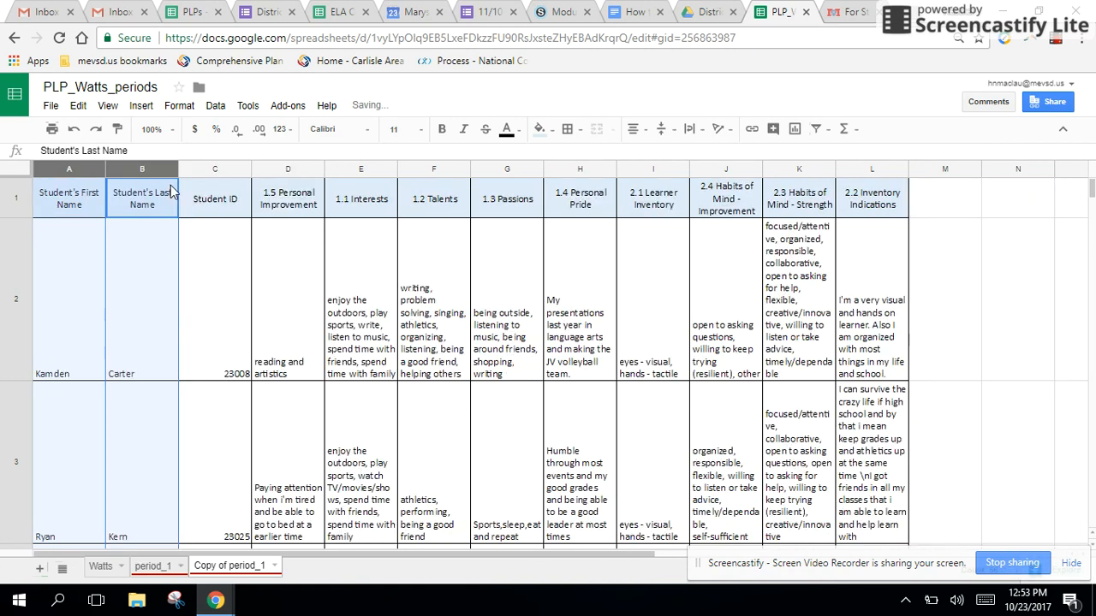
Delete the Student ID column from the copied sheet, keeping the first and last name columns.
{"action": "left_click", "coordinate": [67, 305]}
{"action": "left_click", "coordinate": [71, 170]}
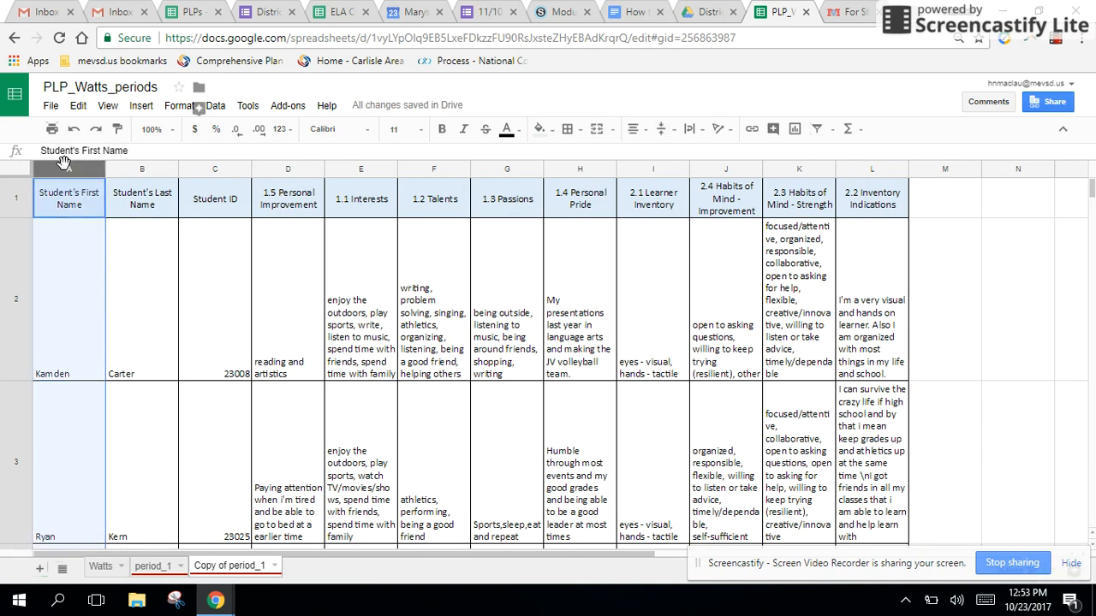
{"action": "left_click", "coordinate": [155, 168]}
{"action": "left_click", "coordinate": [218, 252]}
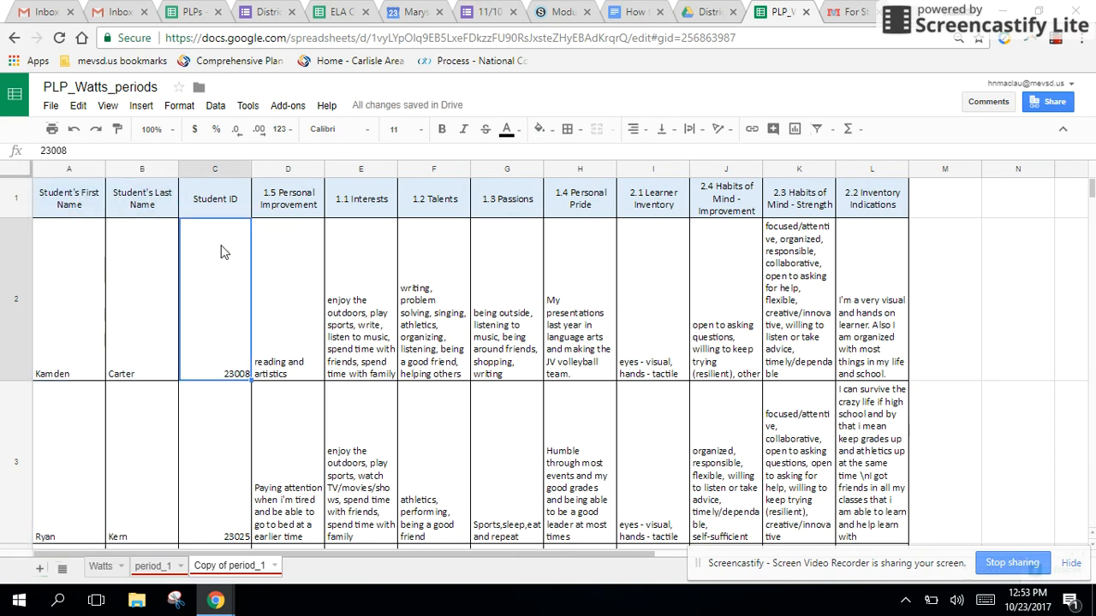
{"action": "left_click", "coordinate": [220, 165]}
{"action": "right_click", "coordinate": [220, 164]}
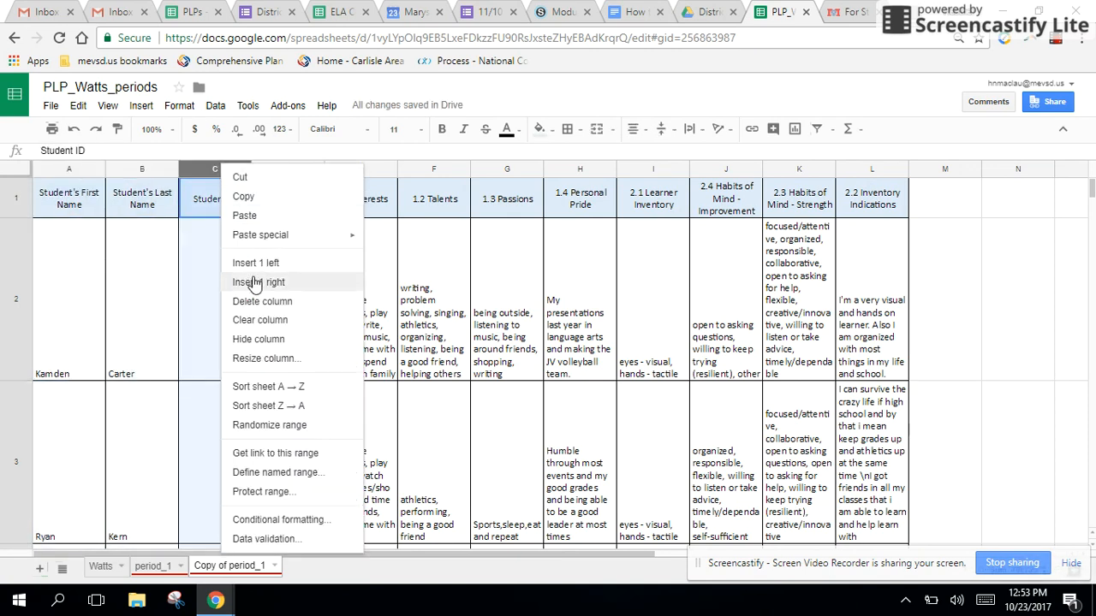
{"action": "left_click", "coordinate": [261, 301]}
{"action": "left_click", "coordinate": [296, 325]}
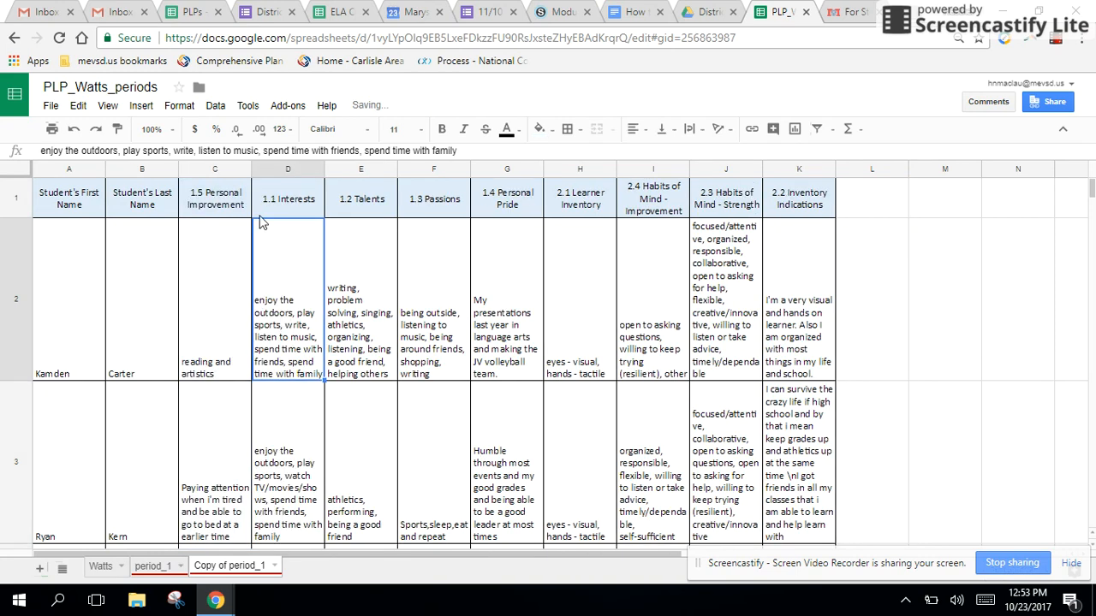
Examine the response columns from 1.5 Personal Improvement to 2.2 Inventory Indications, comparing 1.1 Interests with 1.2 Talents.
{"action": "left_click_drag", "start_coordinate": [220, 171], "coordinate": [782, 165]}
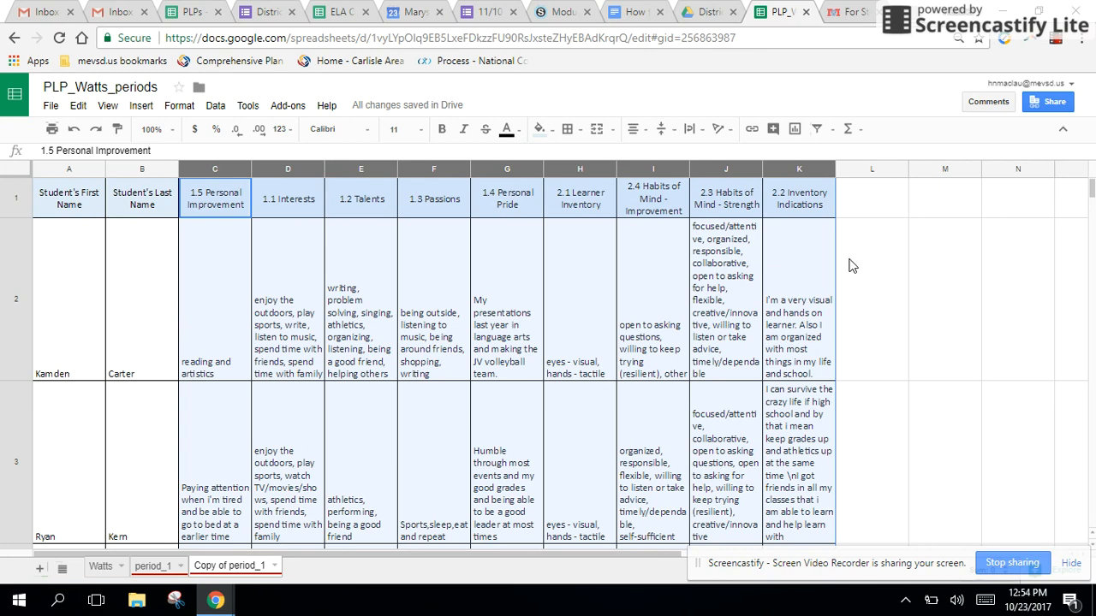
{"action": "left_click", "coordinate": [497, 389]}
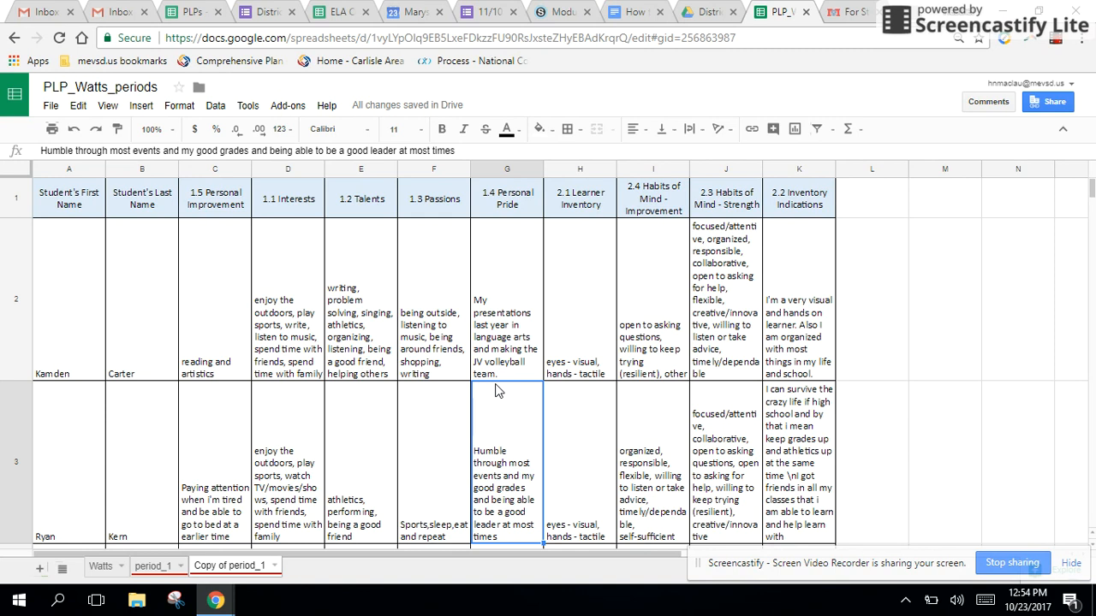
{"action": "left_click", "coordinate": [293, 168]}
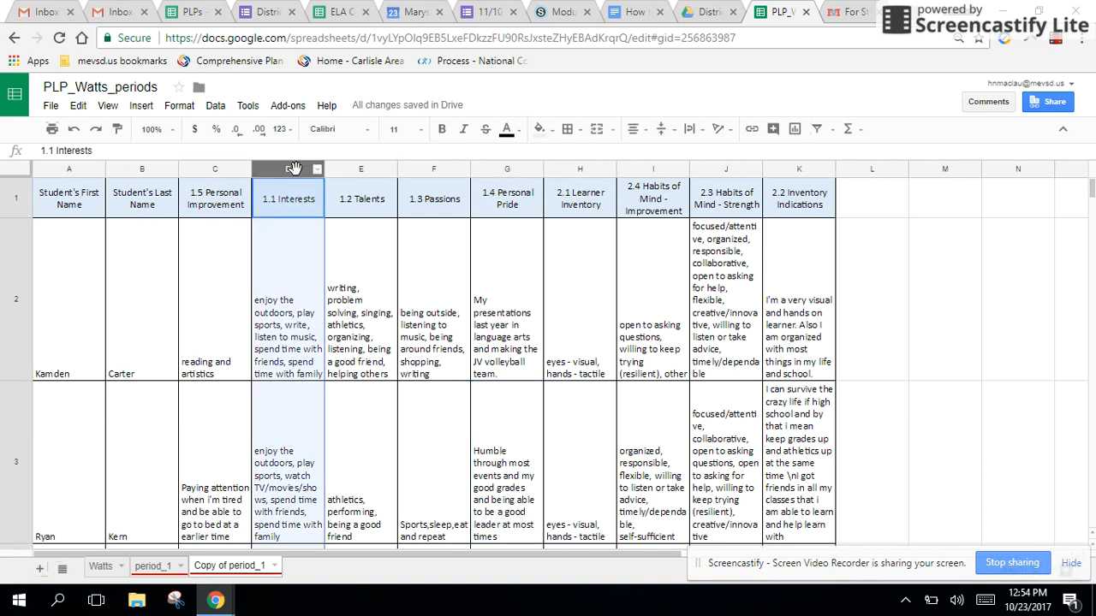
{"action": "left_click", "coordinate": [377, 164]}
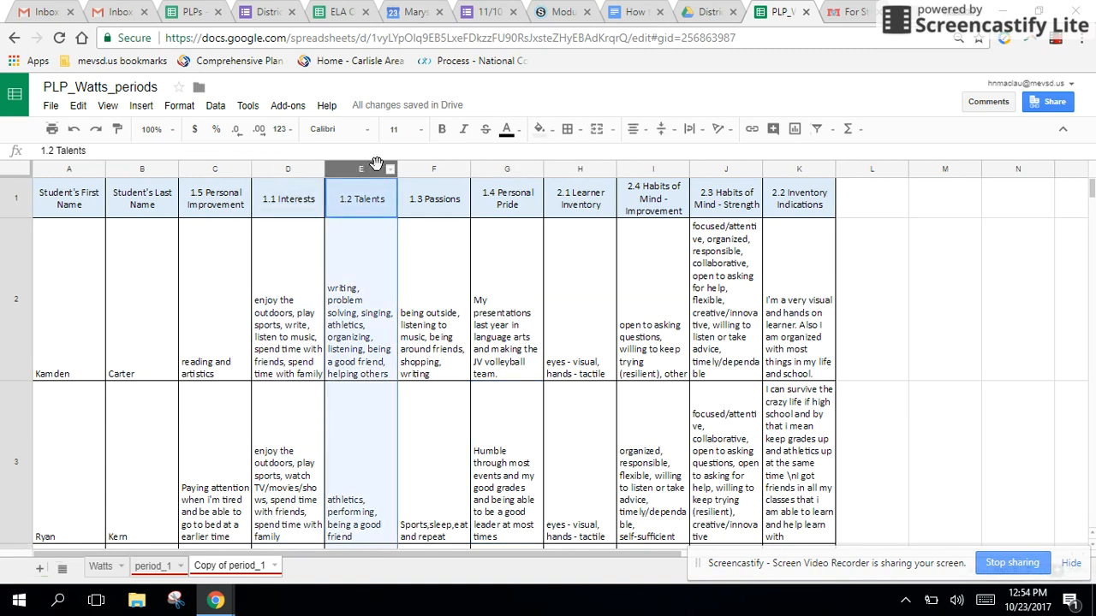
{"action": "left_click", "coordinate": [289, 168]}
{"action": "left_click", "coordinate": [362, 166]}
{"action": "left_click", "coordinate": [283, 171]}
{"action": "left_click", "coordinate": [355, 171]}
{"action": "left_click", "coordinate": [286, 171]}
{"action": "left_click", "coordinate": [366, 168]}
Delete the 1.5 Personal Improvement column from the copy of period_1.
{"action": "left_click", "coordinate": [202, 167]}
{"action": "right_click", "coordinate": [200, 166]}
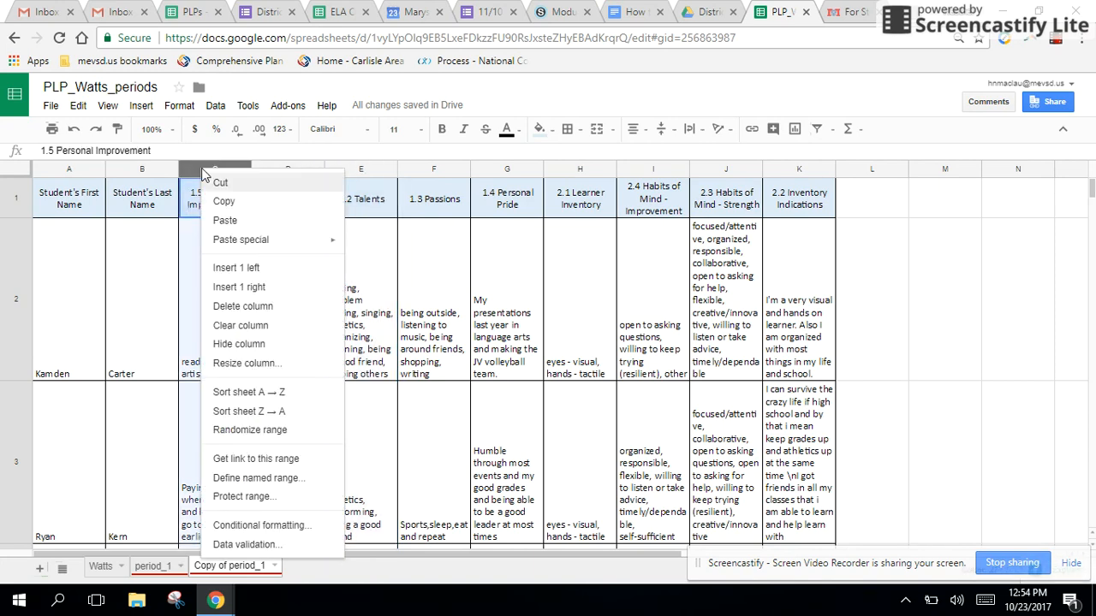
{"action": "left_click", "coordinate": [239, 309]}
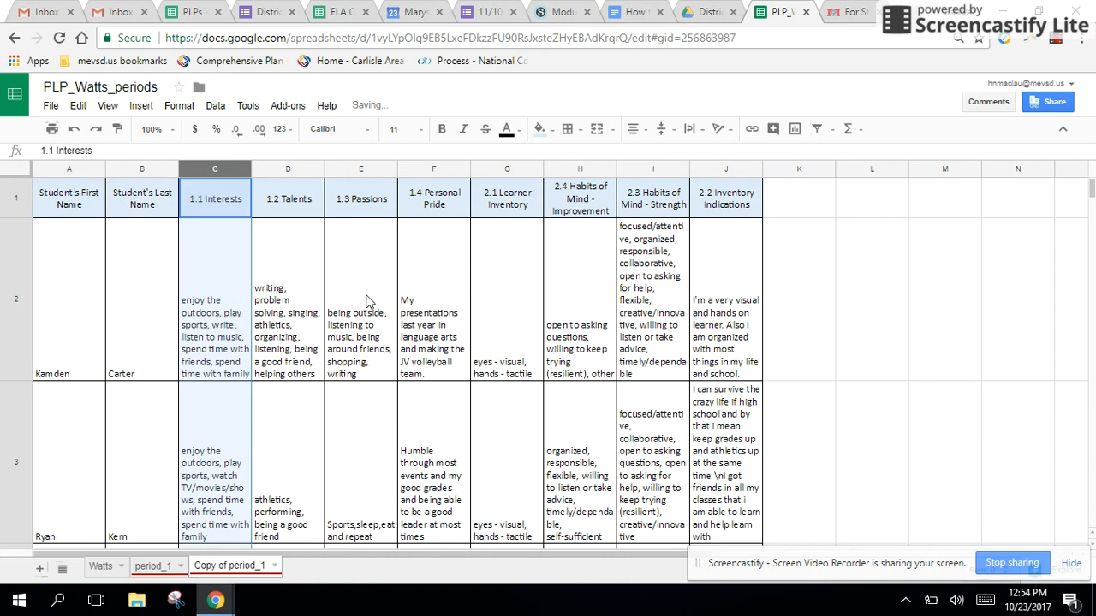
Delete the adjacent 1.3 Passions and 1.4 Personal Pride columns from the copied sheet together.
{"action": "left_click", "coordinate": [357, 167]}
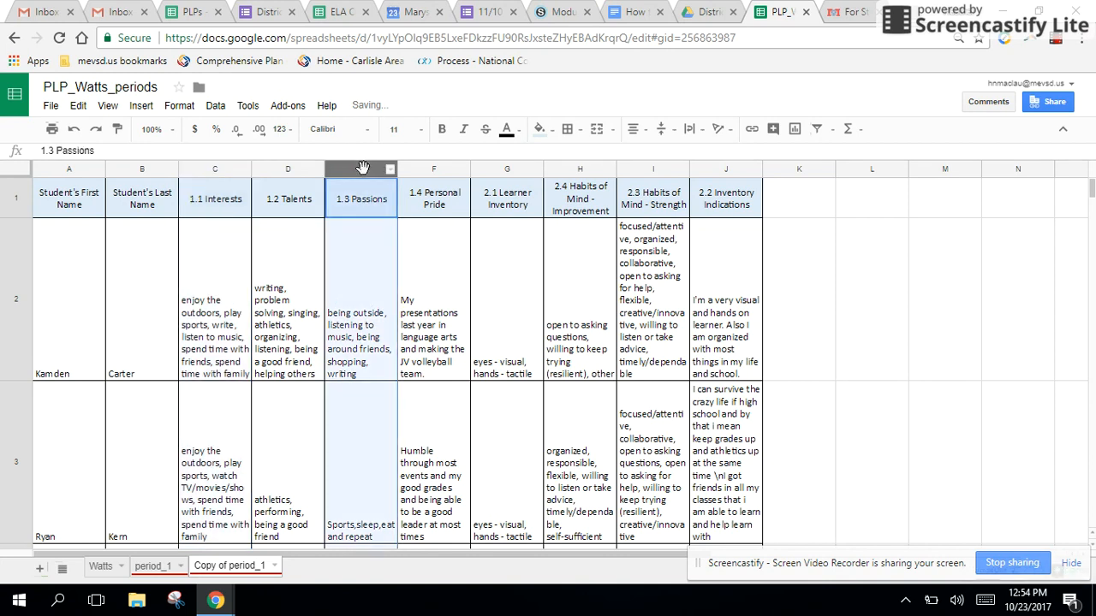
{"action": "left_click", "coordinate": [432, 169], "text": "shift"}
{"action": "right_click", "coordinate": [436, 173]}
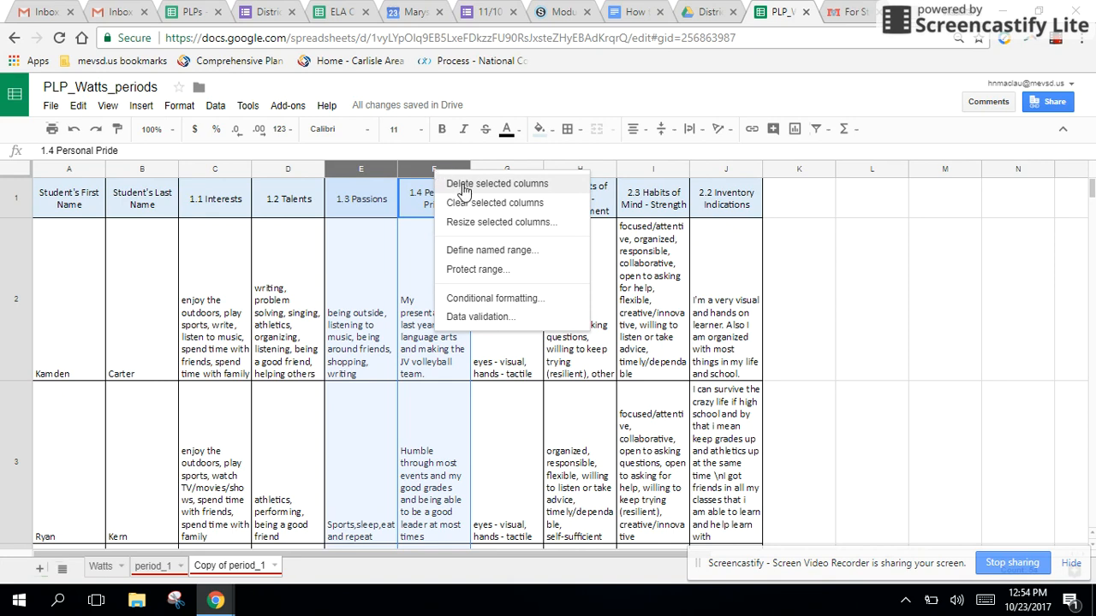
{"action": "left_click", "coordinate": [463, 184]}
{"action": "left_click", "coordinate": [455, 328]}
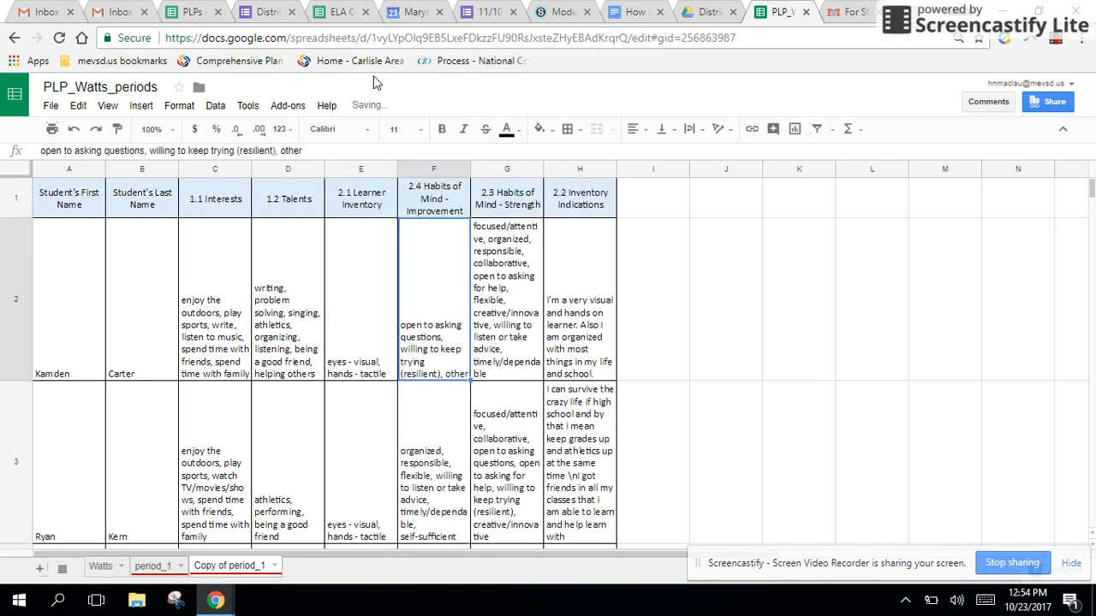
Delete the 2.4 Habits of Mind - Improvement, 2.3 Habits of Mind - Strength and 2.2 Inventory Indications columns, and compare the copy with period_1.
{"action": "left_click", "coordinate": [356, 169]}
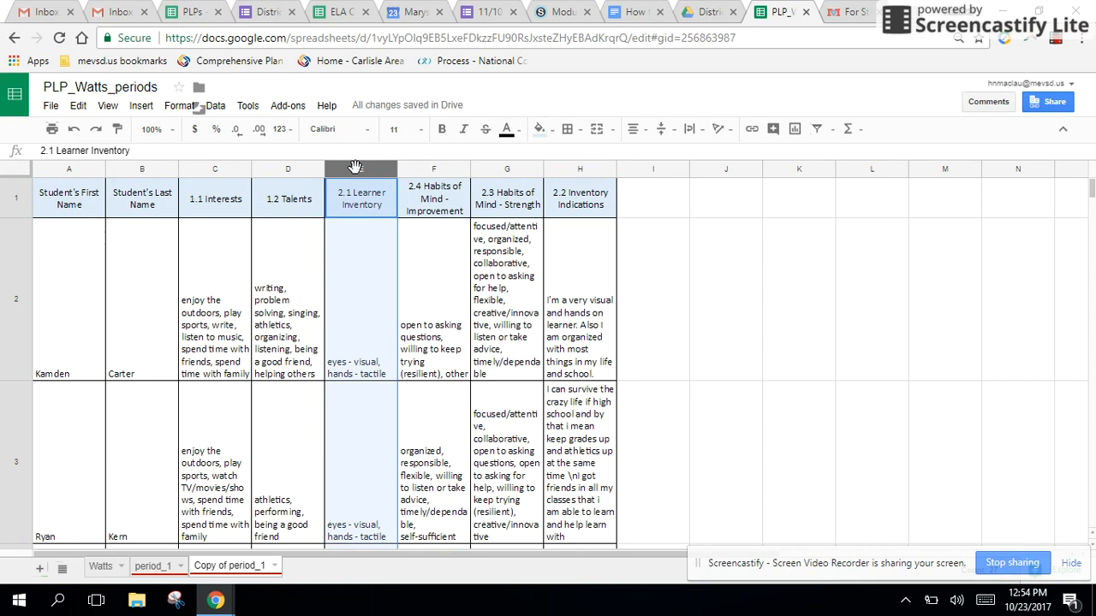
{"action": "left_click", "coordinate": [368, 308]}
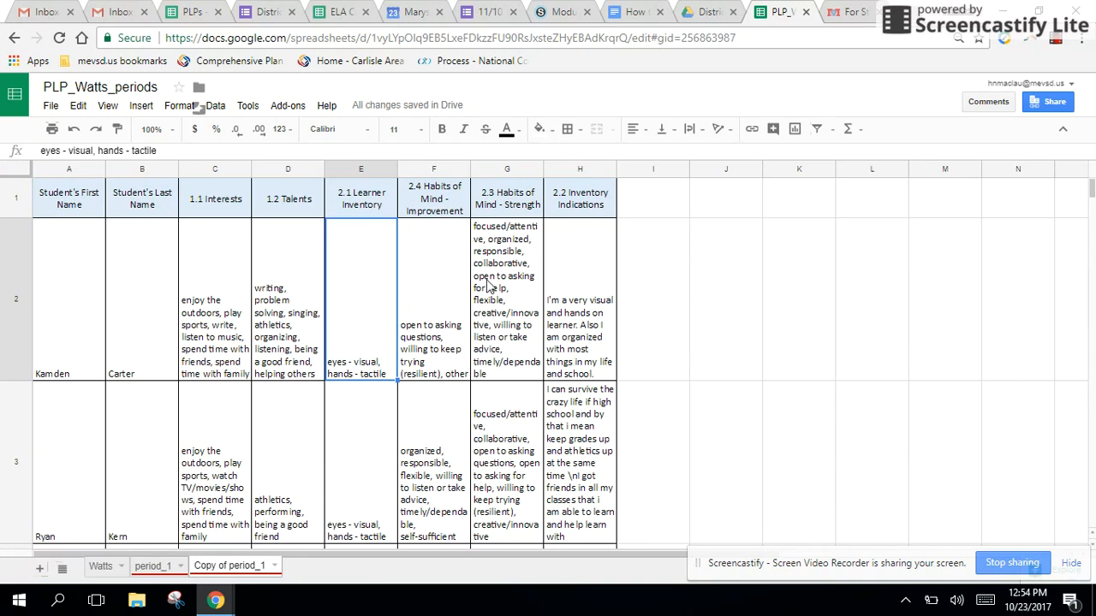
{"action": "left_click", "coordinate": [420, 169]}
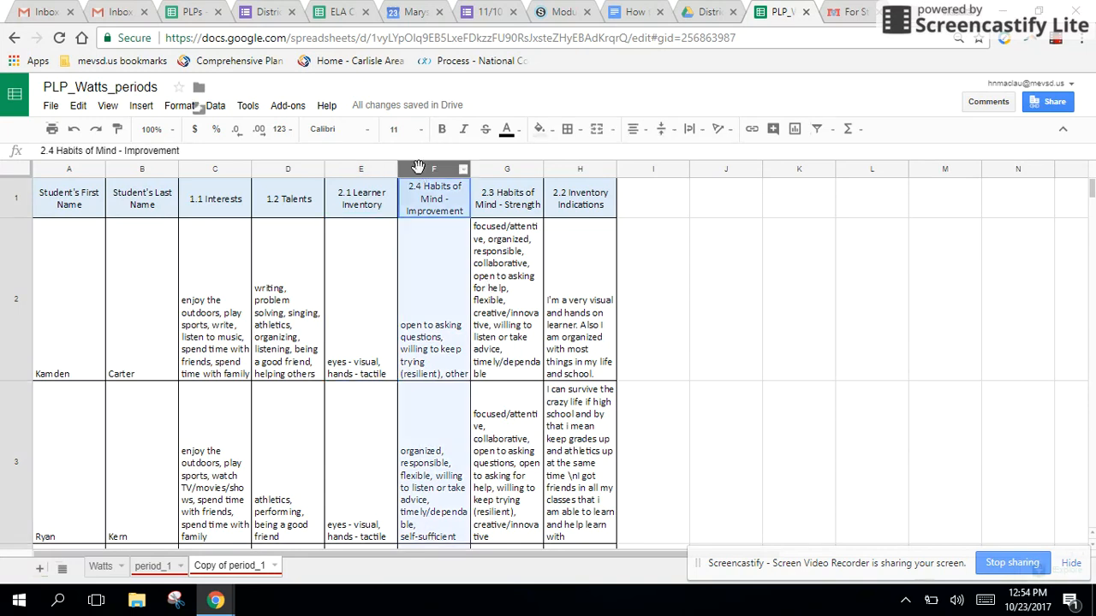
{"action": "left_click", "coordinate": [507, 169], "text": "shift"}
{"action": "left_click", "coordinate": [571, 167], "text": "shift"}
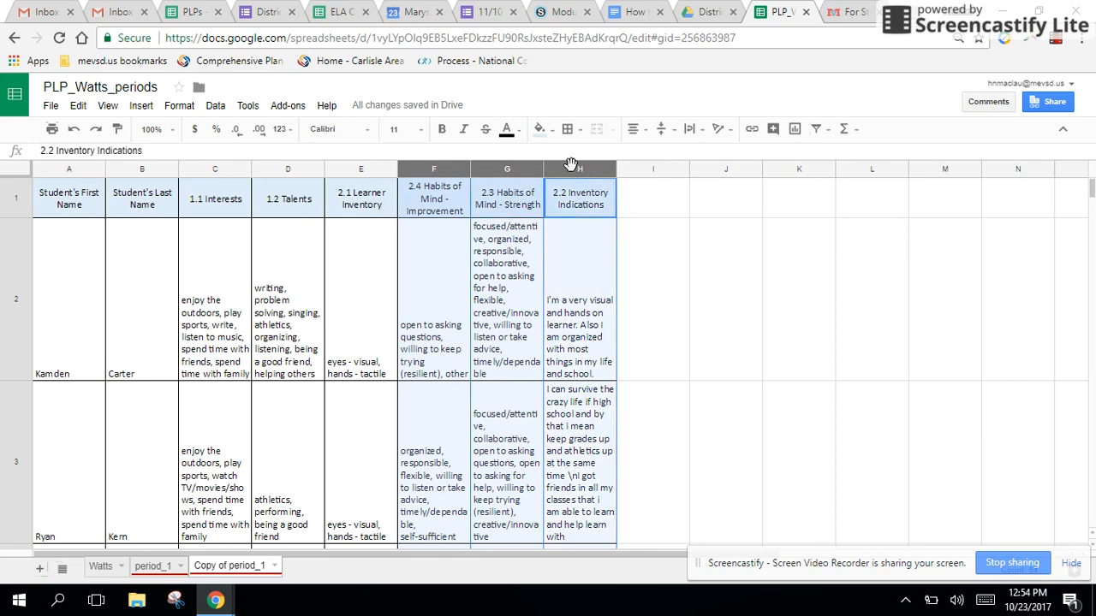
{"action": "right_click", "coordinate": [571, 167]}
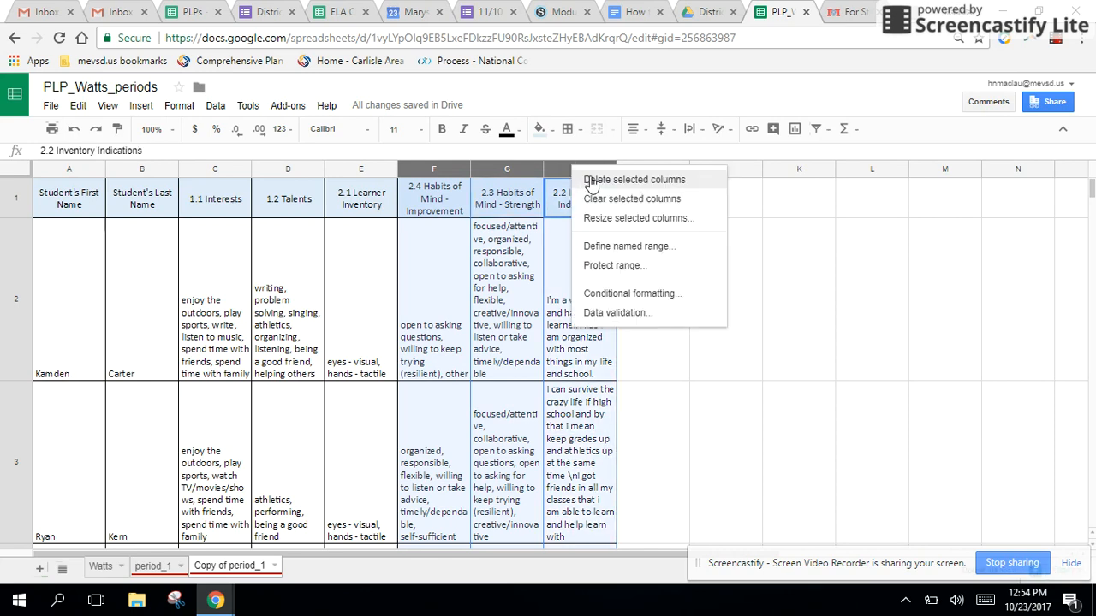
{"action": "left_click", "coordinate": [587, 179]}
{"action": "left_click", "coordinate": [532, 419]}
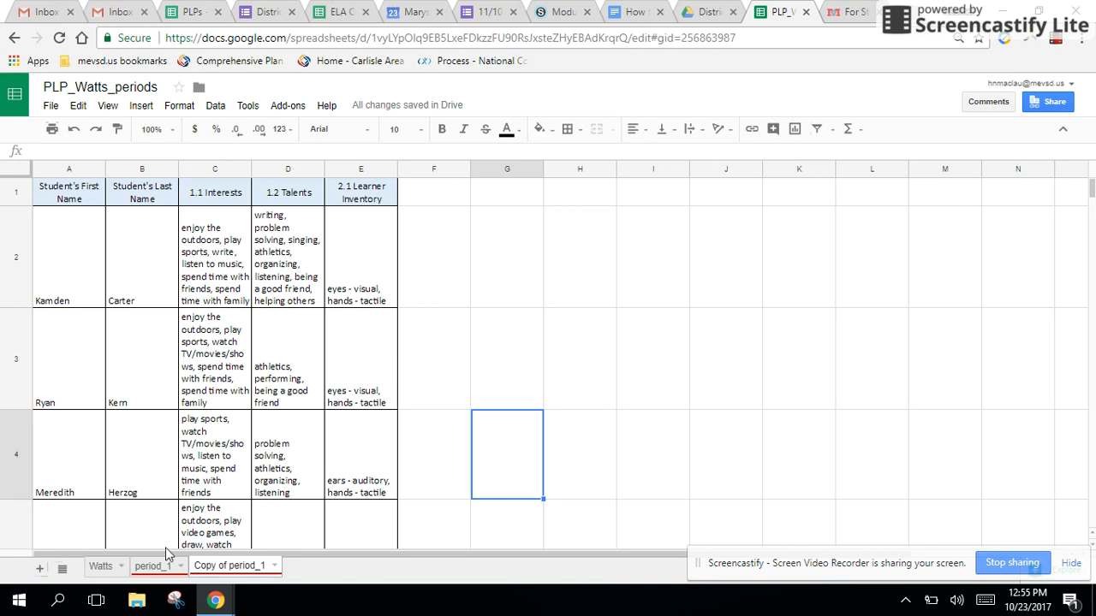
{"action": "left_click", "coordinate": [151, 567]}
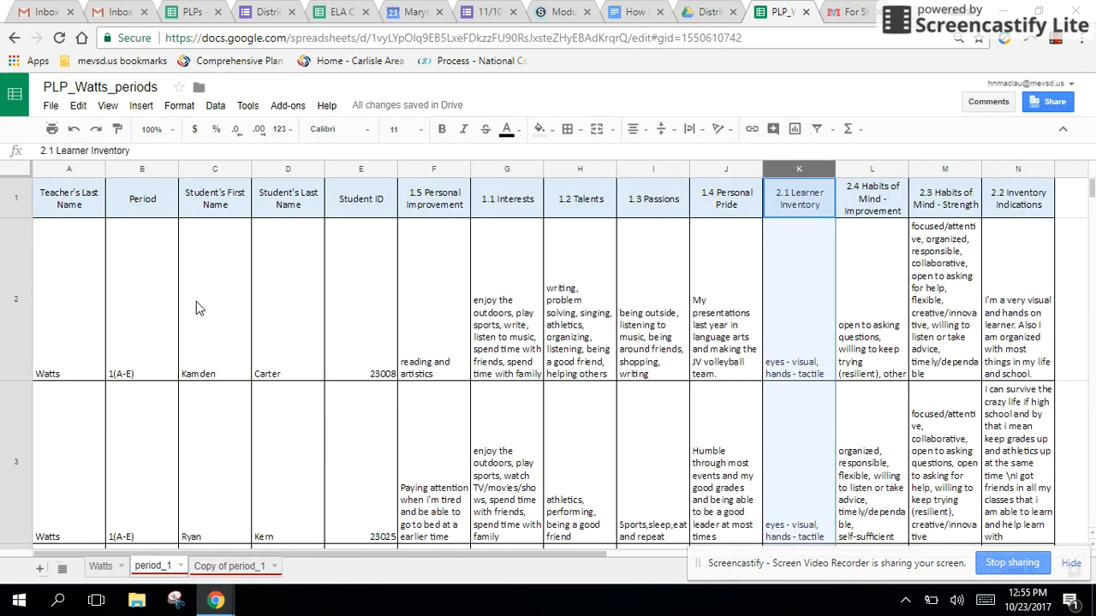
{"action": "left_click", "coordinate": [230, 567]}
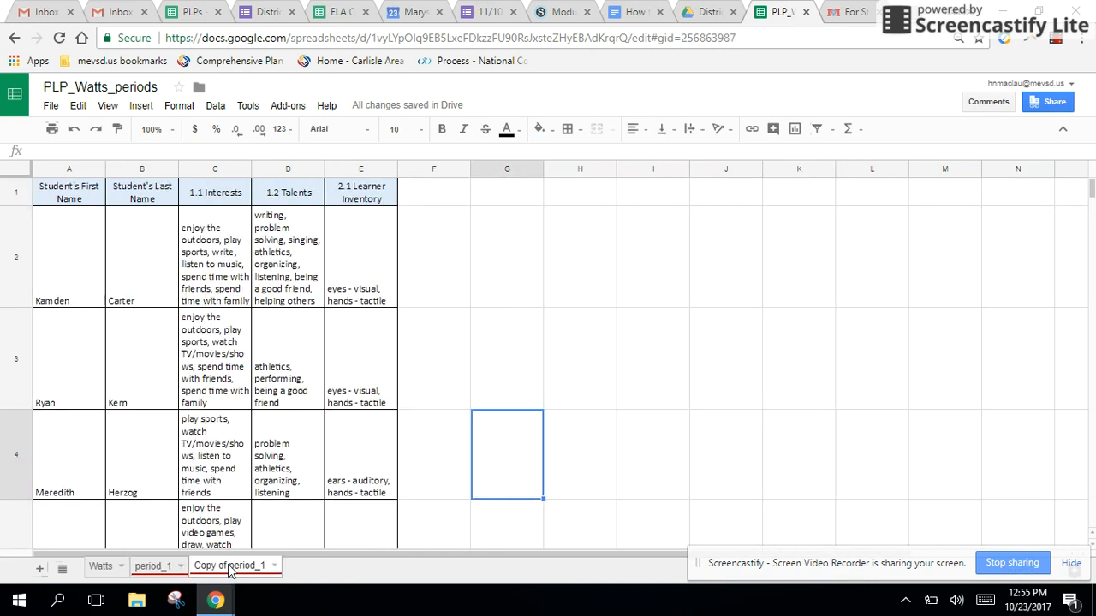